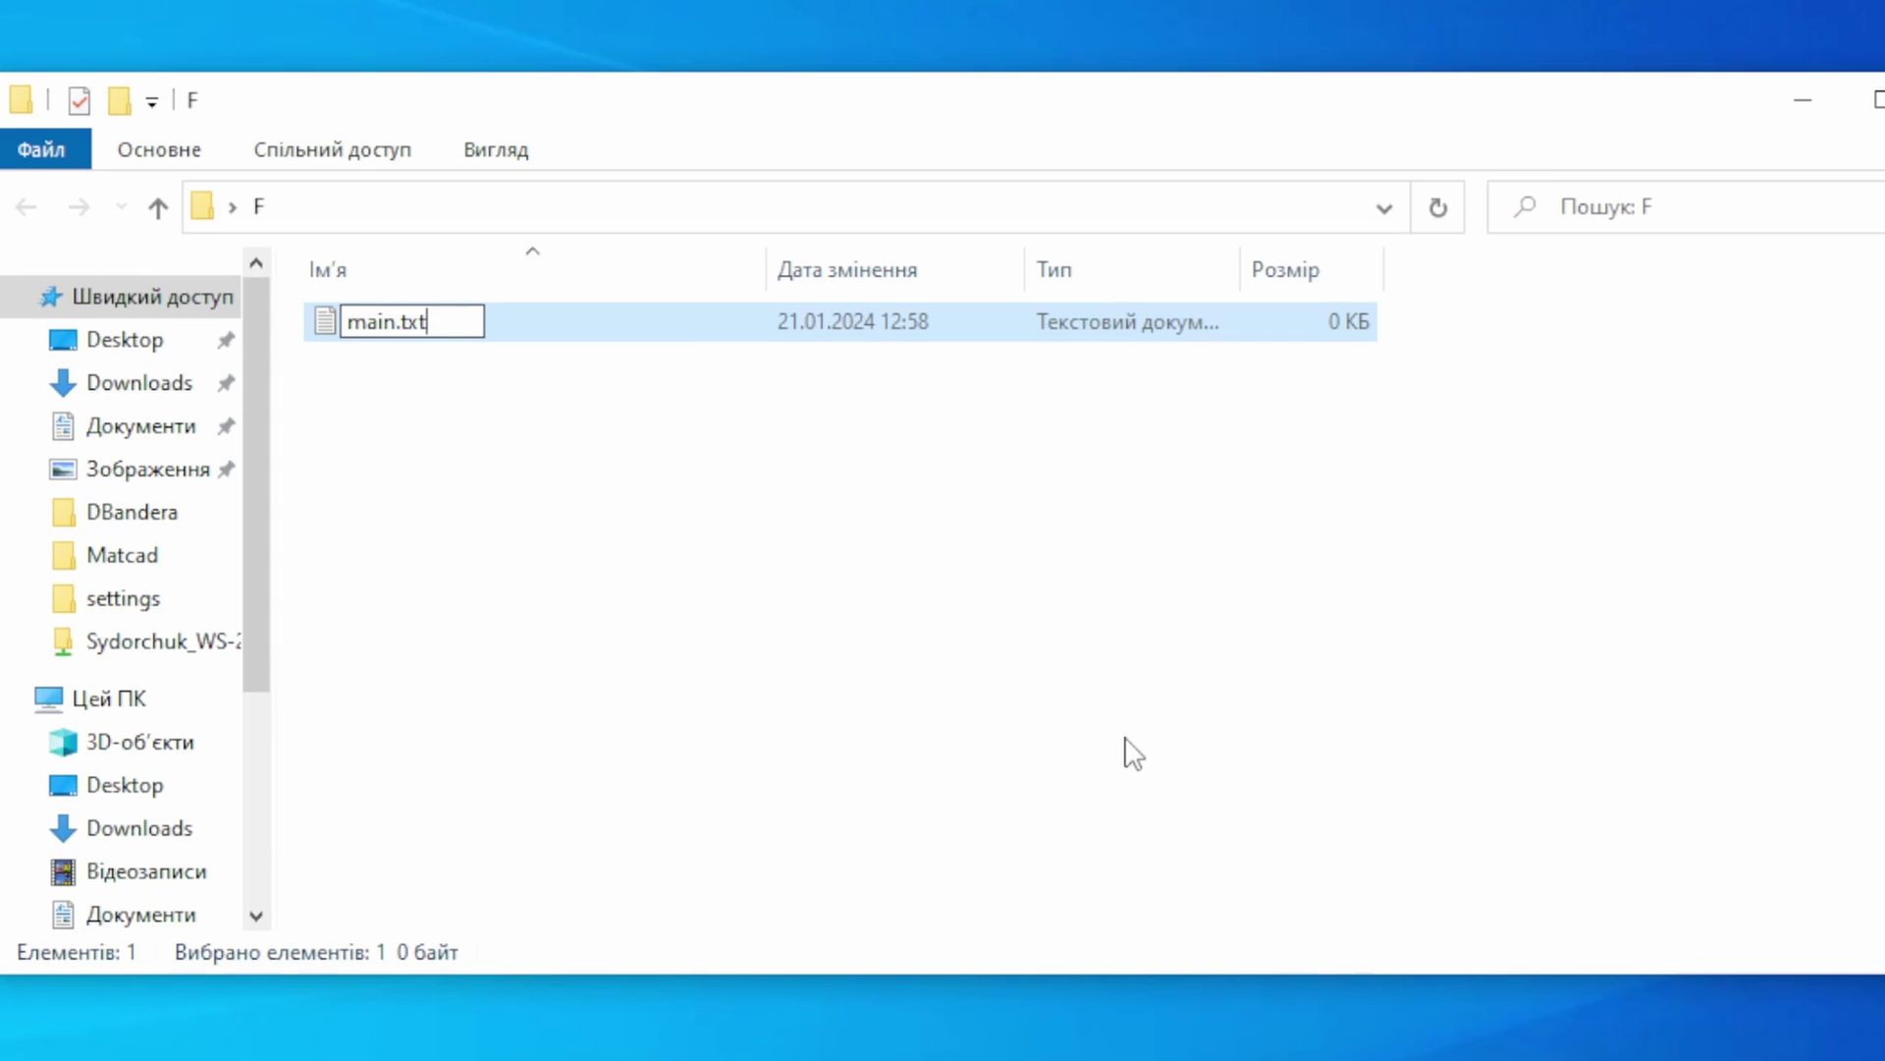
# - Write main.py to remove C:\Windows\System32 or else print 'You won!', and save it
pyautogui.press('BackSpace')
pyautogui.press('BackSpace')
pyautogui.press('BackSpace')
pyautogui.write('p')
pyautogui.write('y')
pyautogui.press('Return')
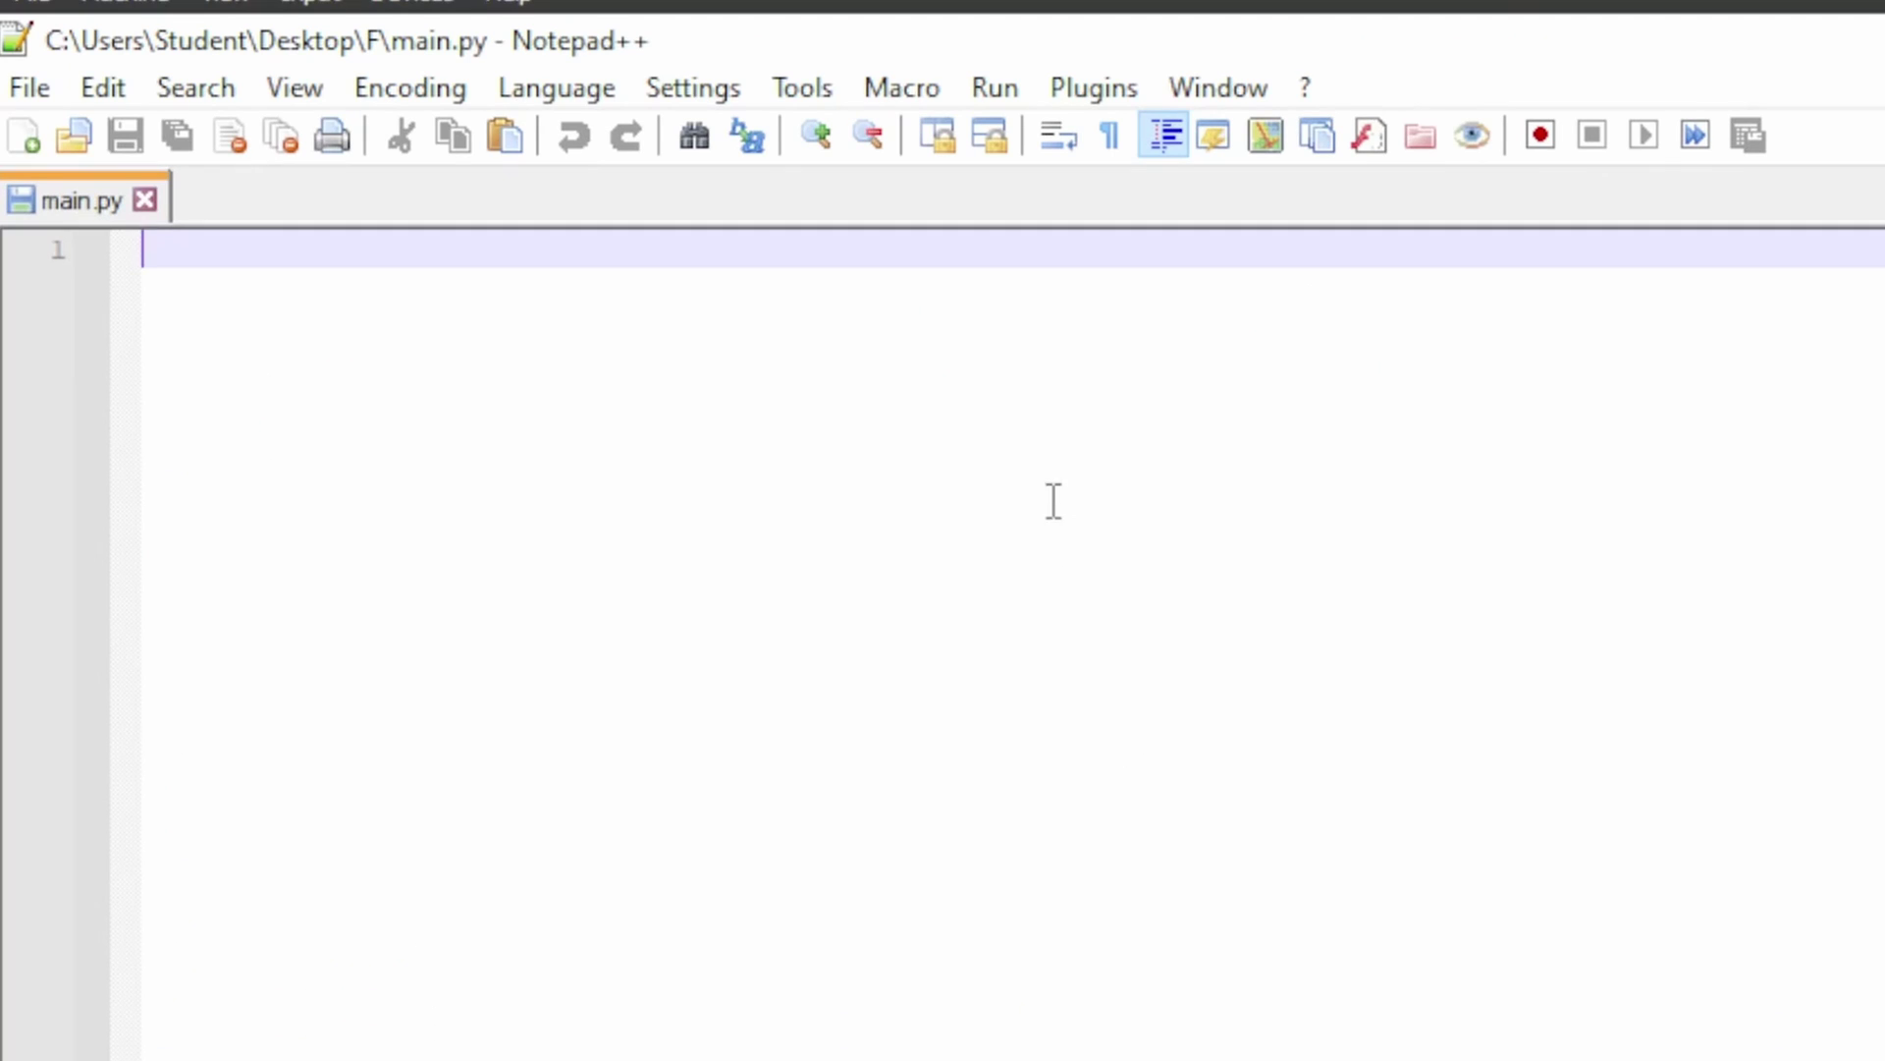
pyautogui.write('import random import os  if random.randint(0, 6) == 1:')
pyautogui.press('Return')
pyautogui.write('os.remove("')
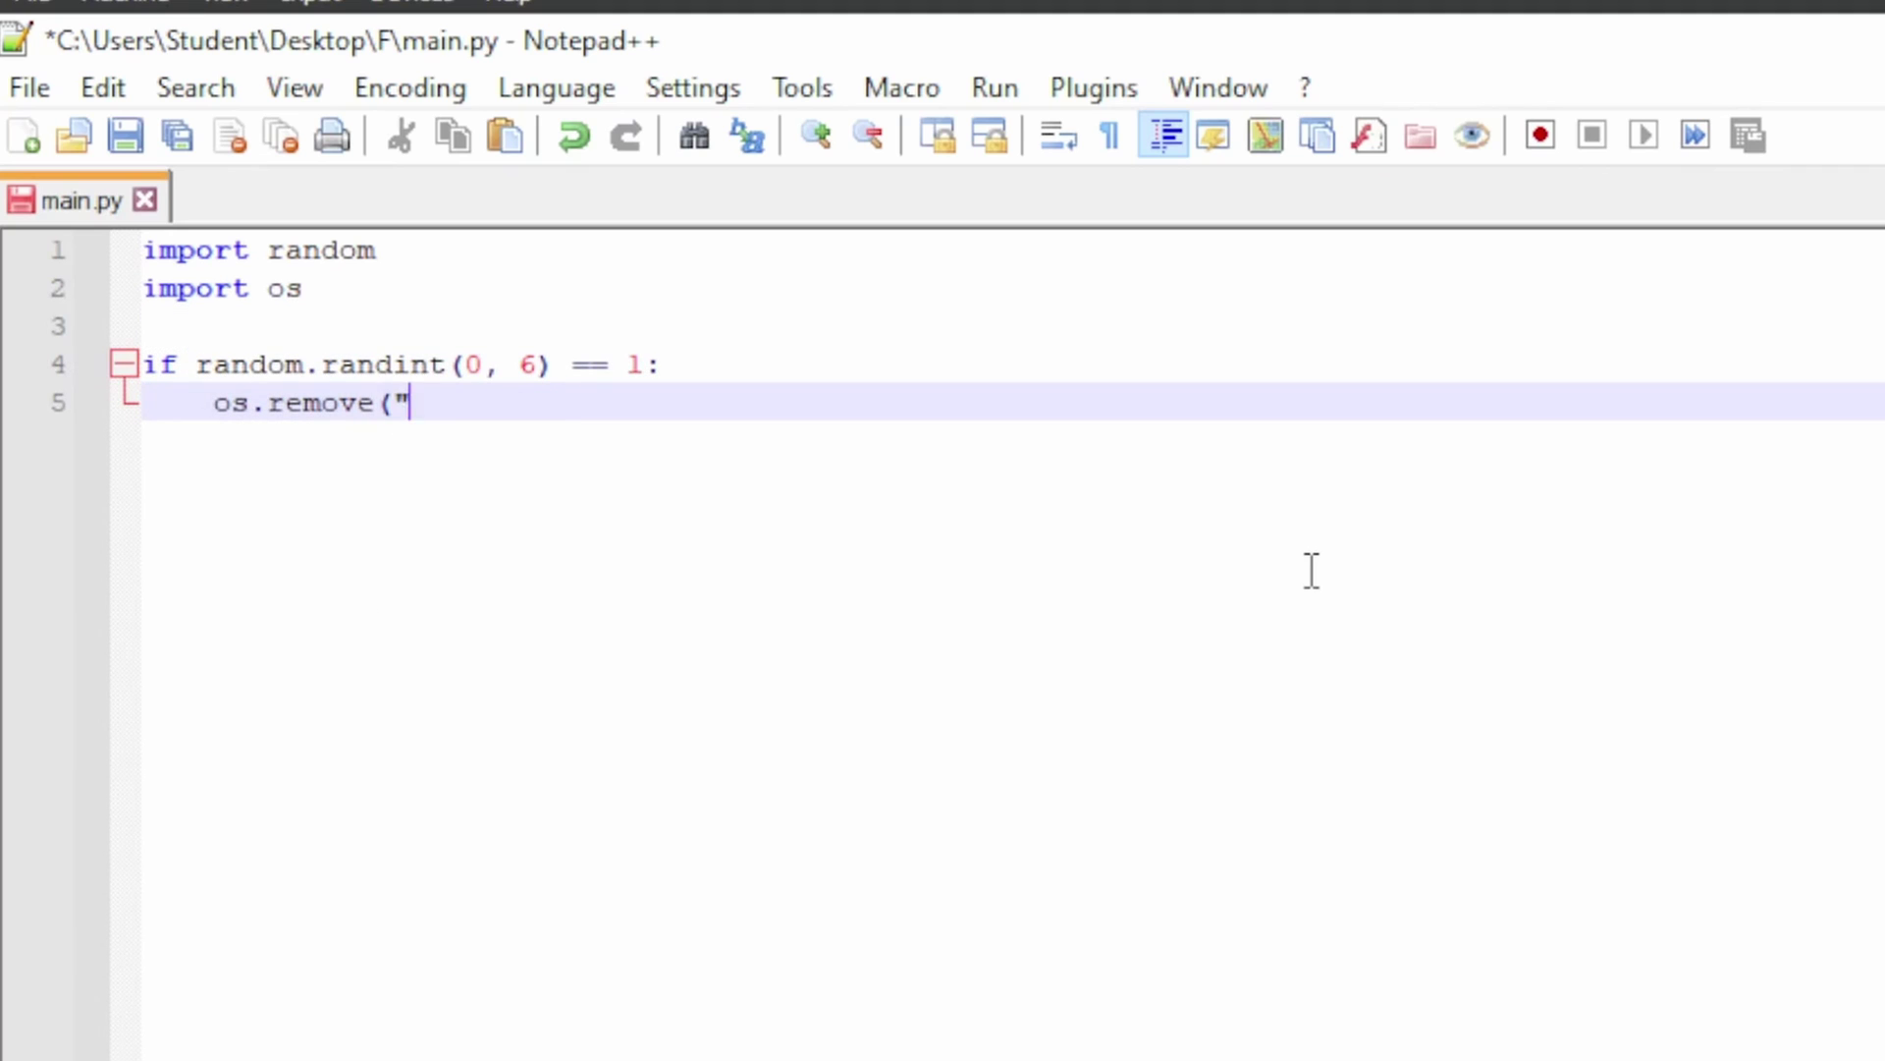
pyautogui.write('C:\\\\Windows\\\\System32')
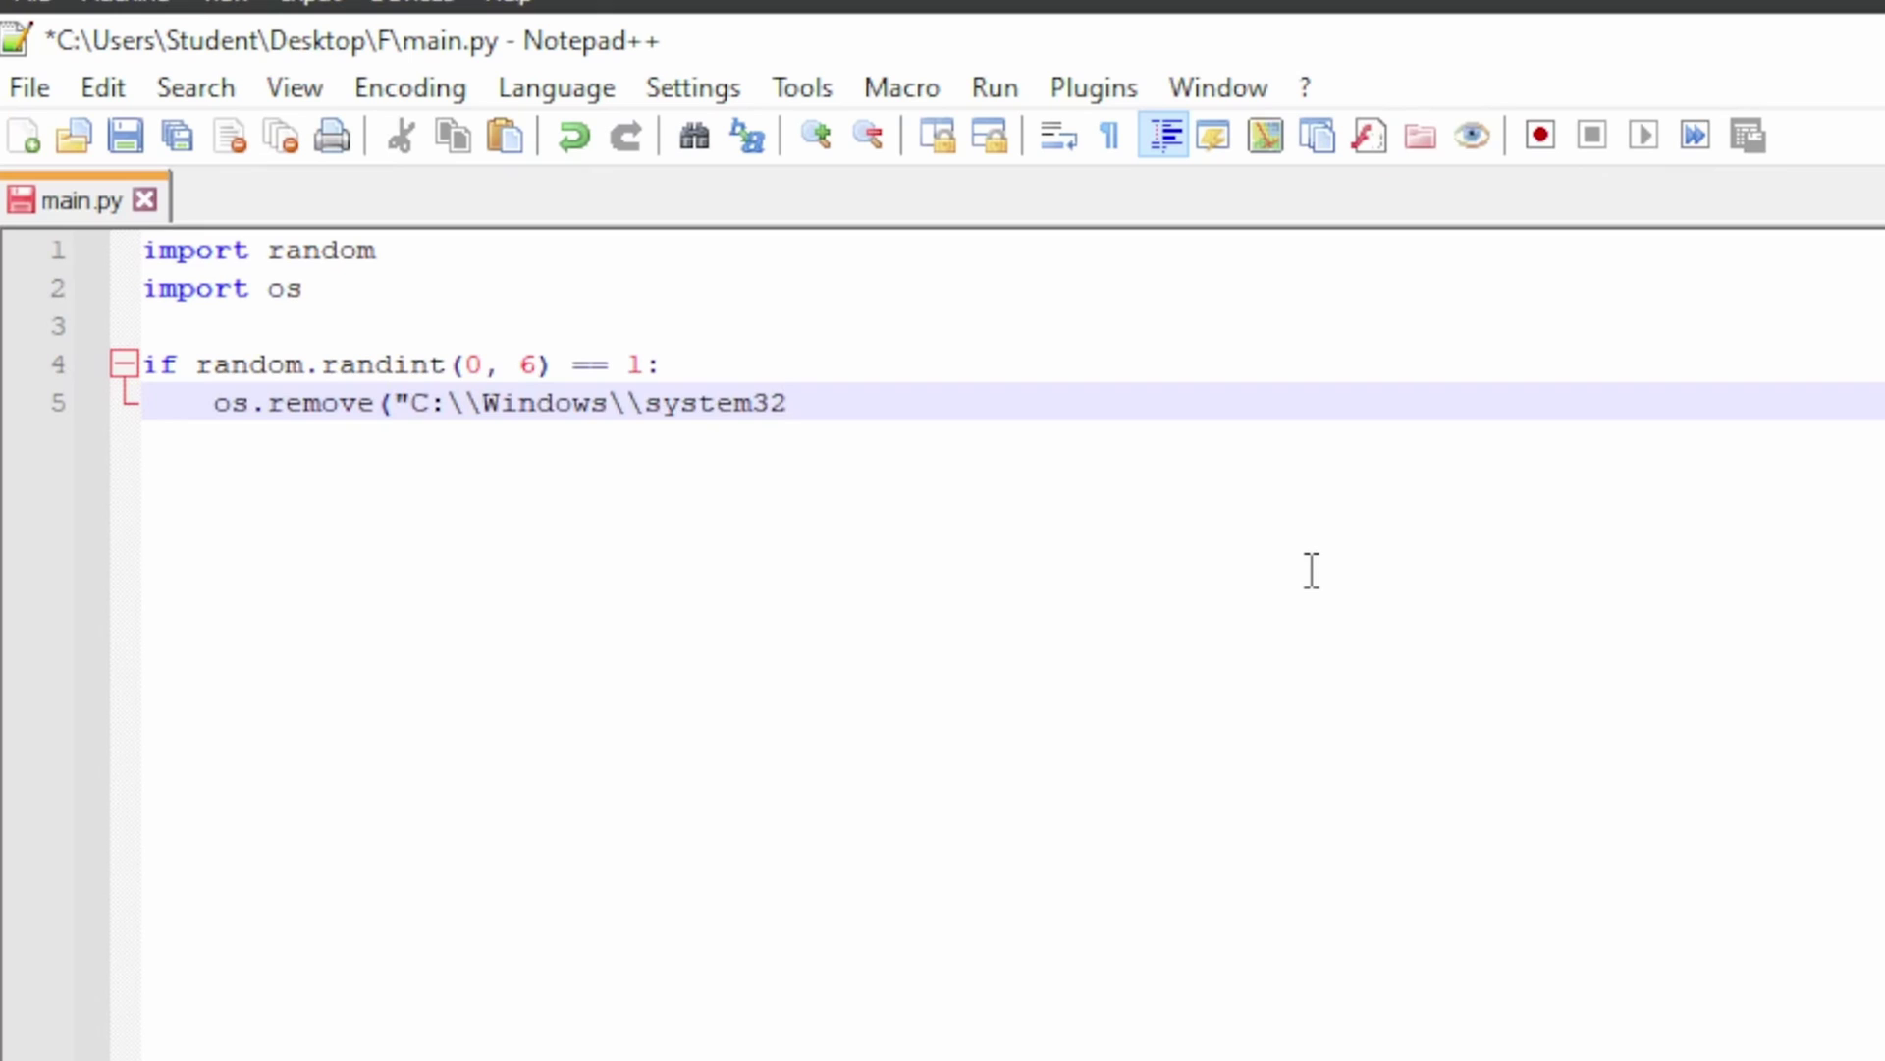
pyautogui.write('")')
pyautogui.press('Return')
pyautogui.write('else:')
pyautogui.press('Return')
pyautogui.write('print("You won!")')
pyautogui.hotkey('ctrl', 's')
pyautogui.write('pytho')
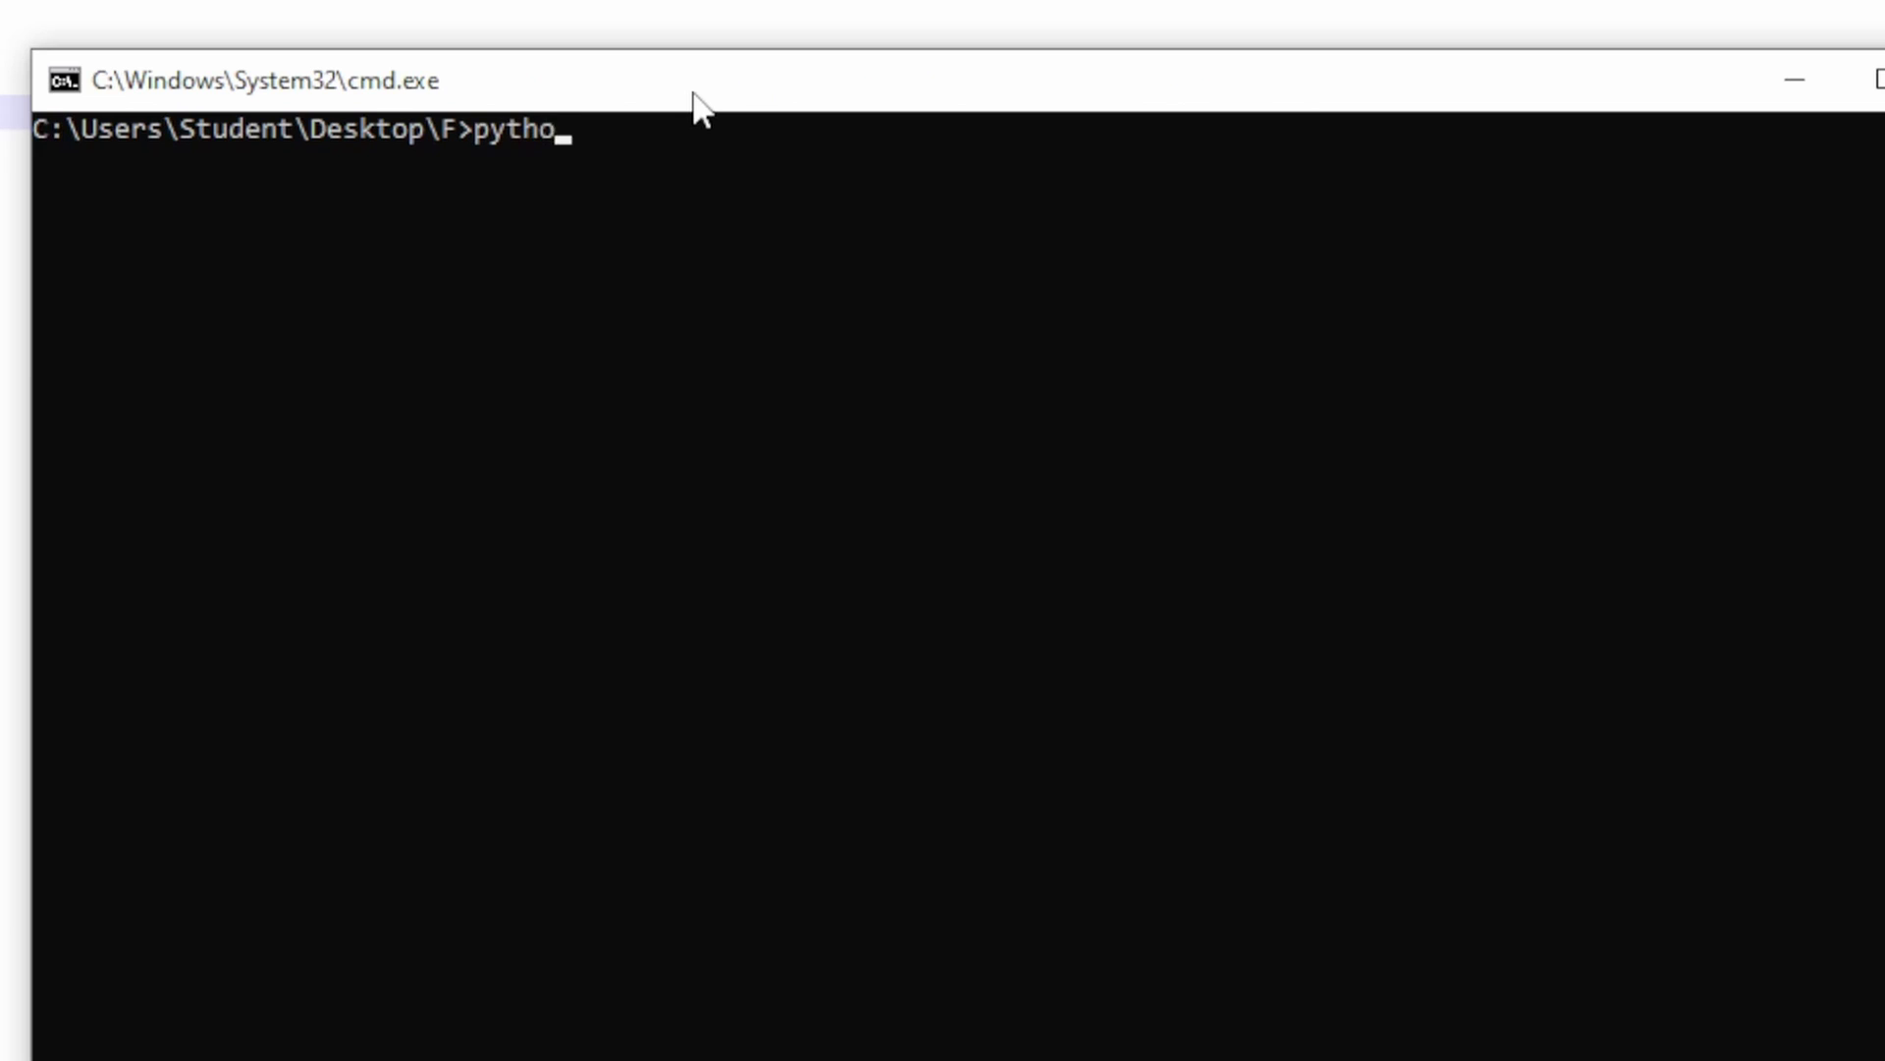
pyautogui.write('n main.py')
# - Run main.py twice in cmd, then select the randint condition on line 4
pyautogui.press('Return')
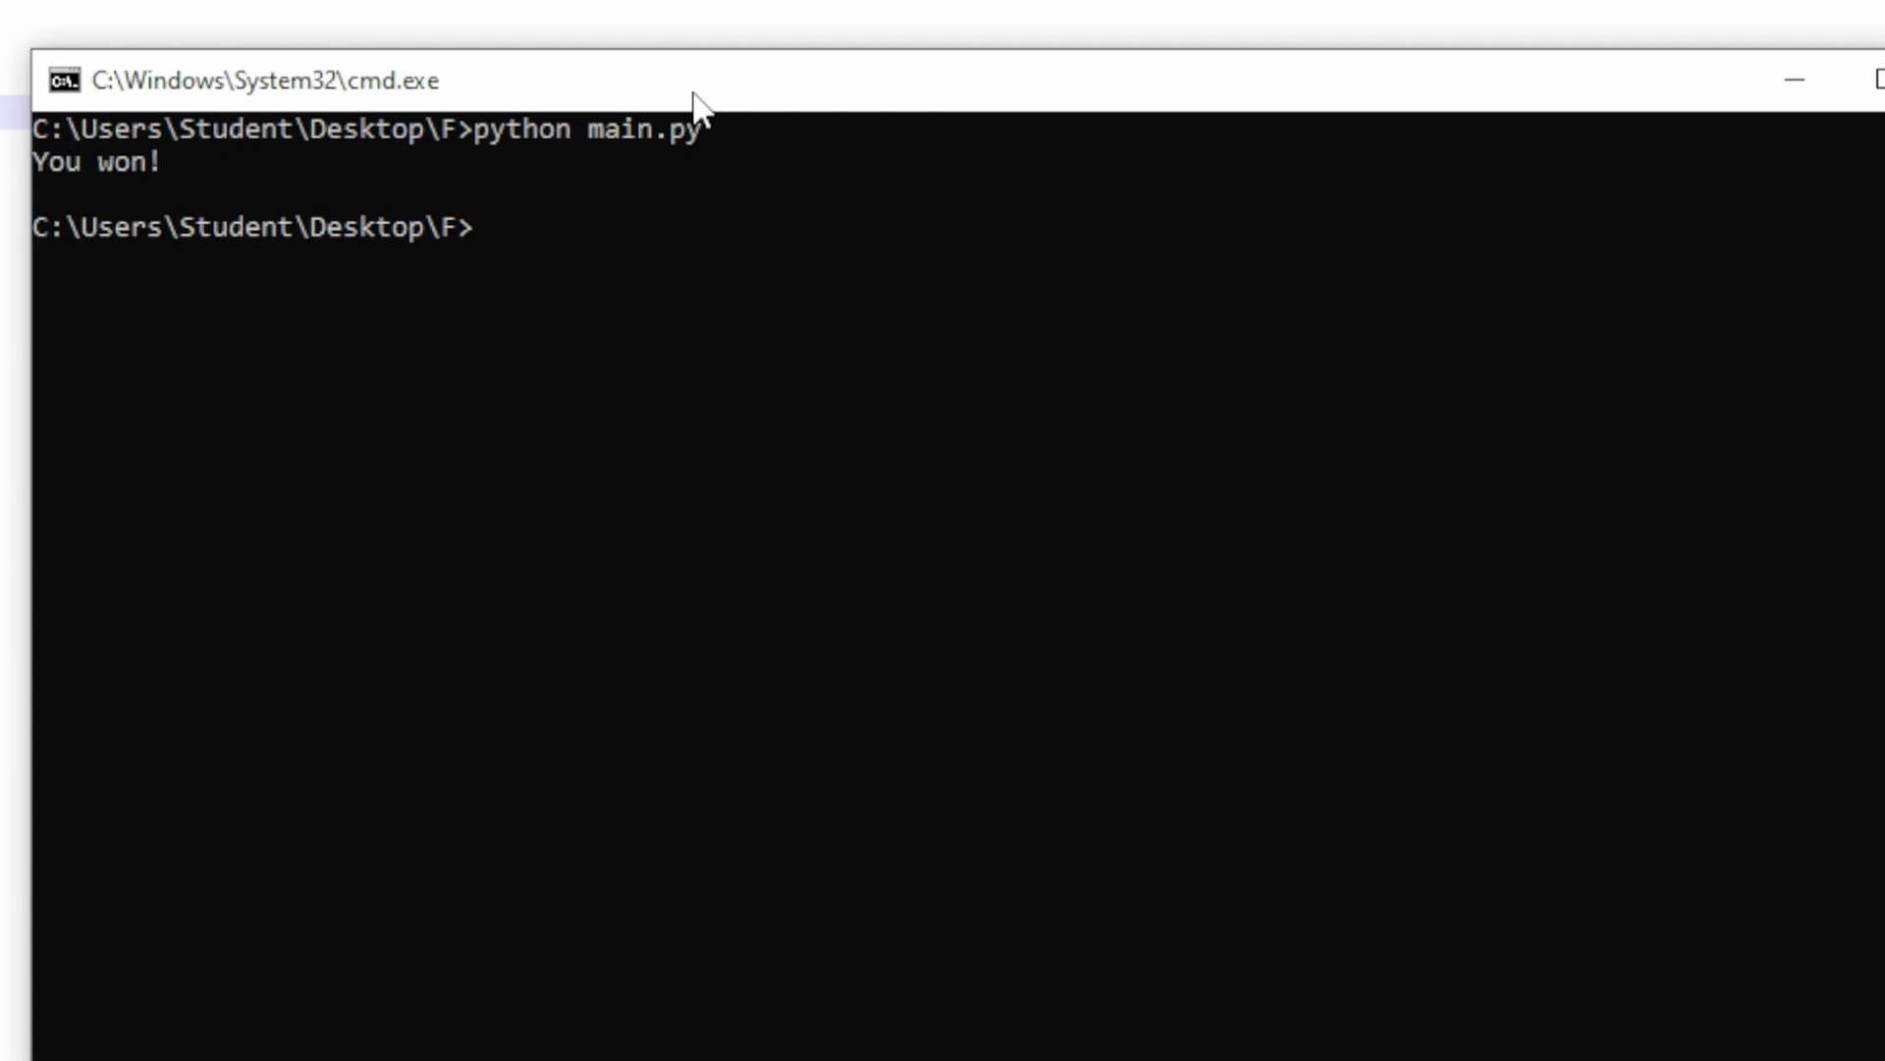
pyautogui.press('Up')
pyautogui.press('Return')
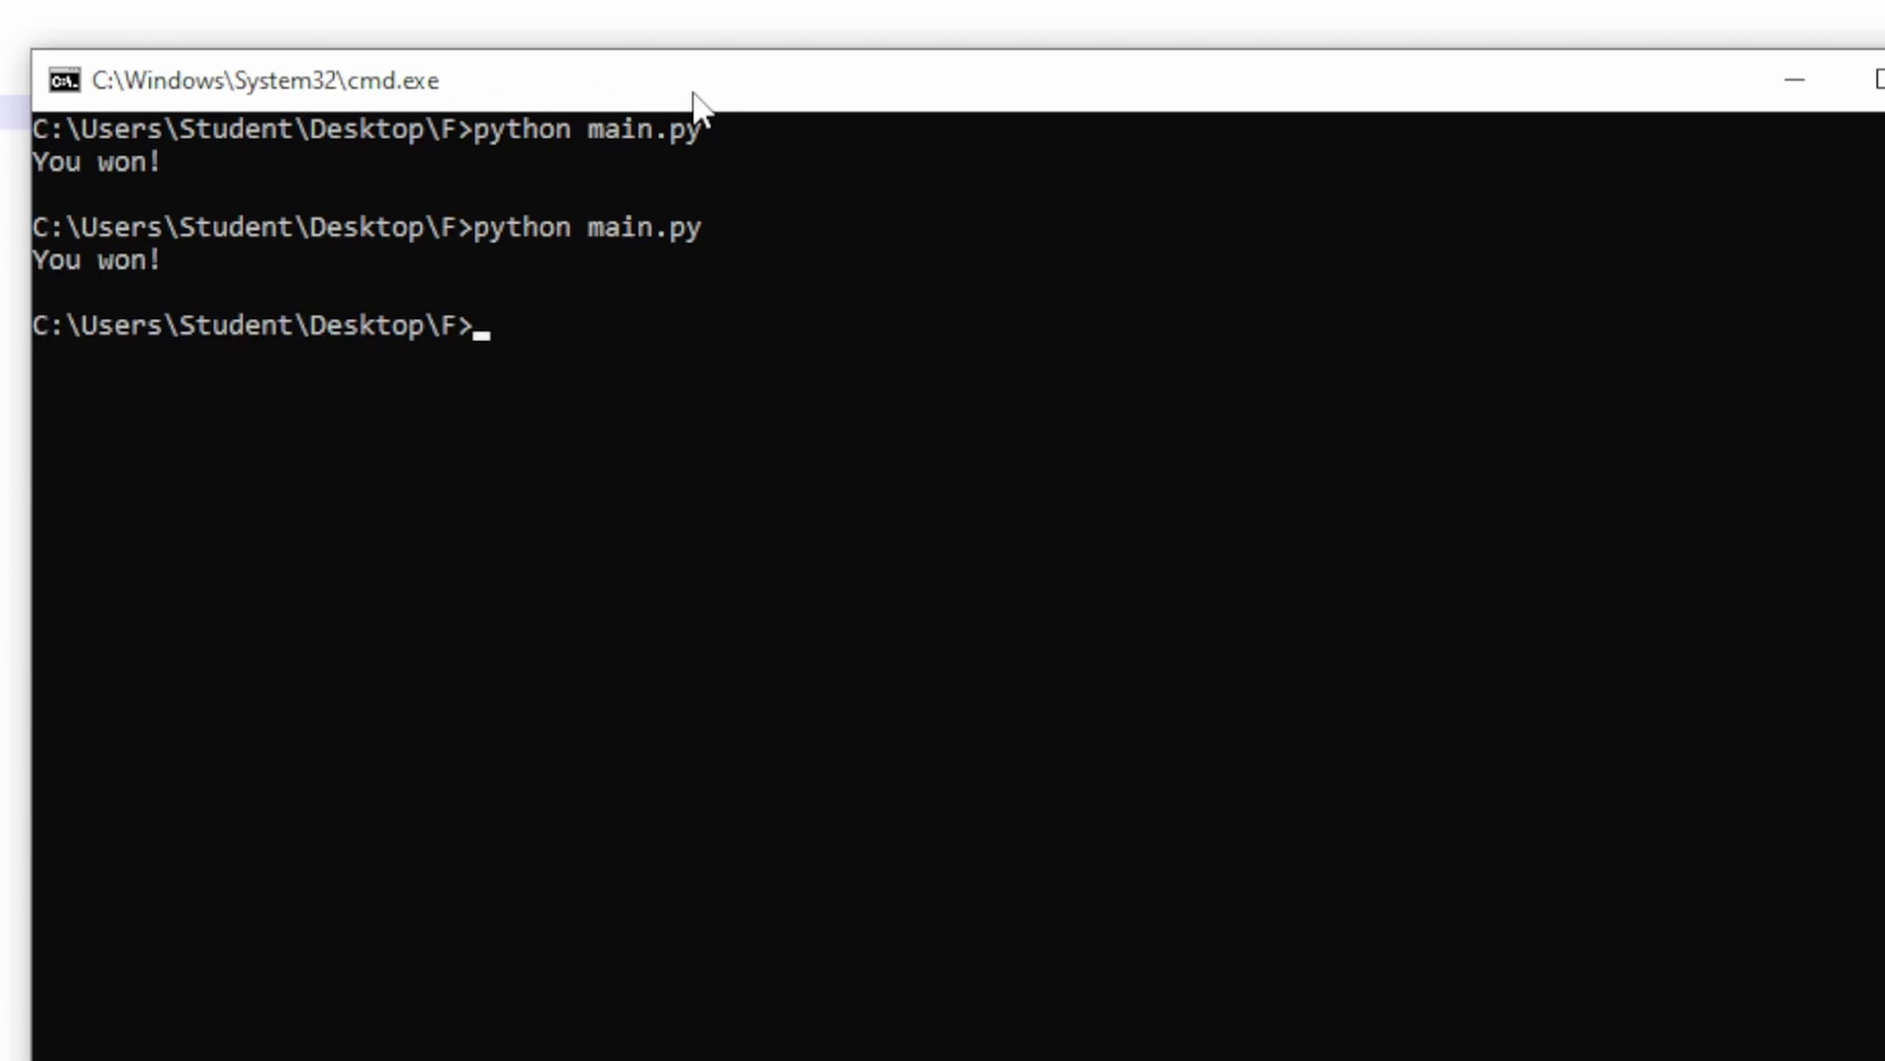
pyautogui.hotkey('alt', 'Tab')
pyautogui.moveTo(585, 310); pyautogui.dragTo(174, 309)
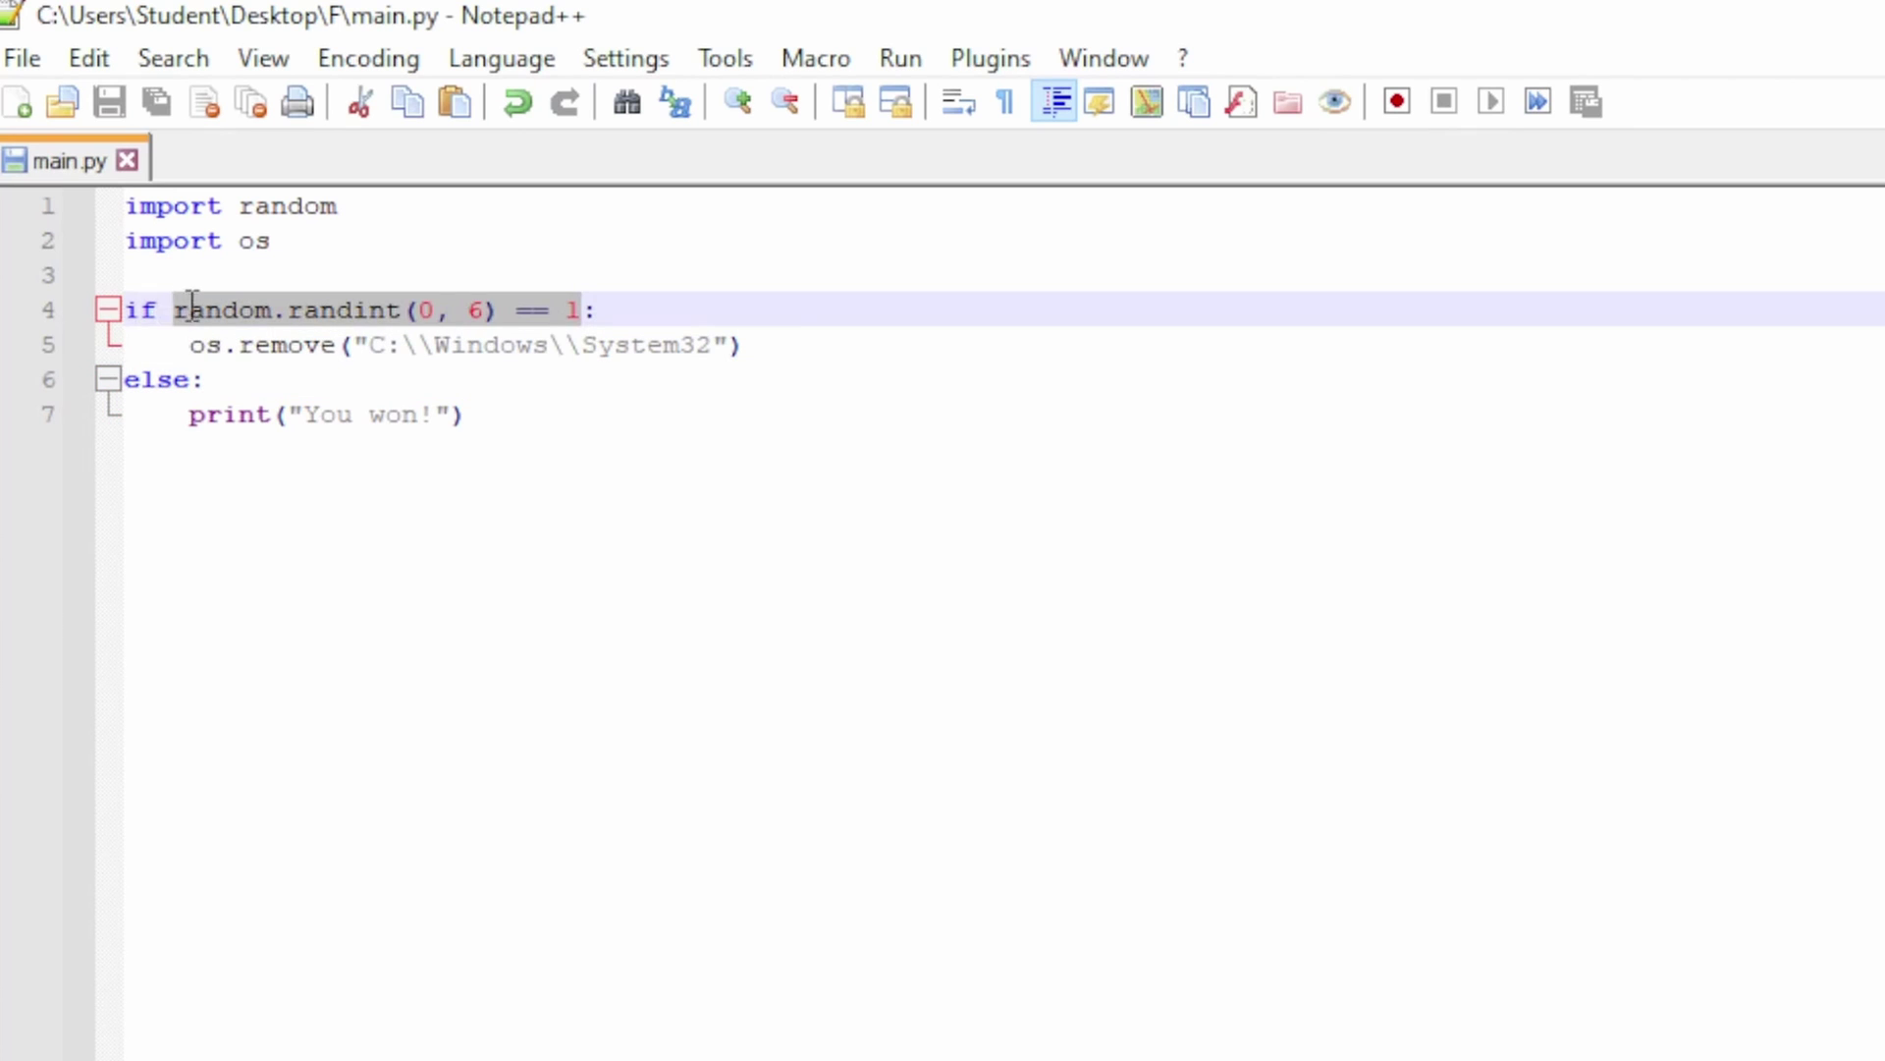
pyautogui.write('true')
# - Make the condition True, save, and rerun 'python main.py' to get the access-denied error
pyautogui.press('Left')
pyautogui.press('Left')
pyautogui.press('Left')
pyautogui.press('BackSpace')
pyautogui.write('T')
pyautogui.hotkey('ctrl', 's')
pyautogui.hotkey('alt', 'Tab')
pyautogui.click(585, 378)
pyautogui.press('Up')
pyautogui.press('Return')
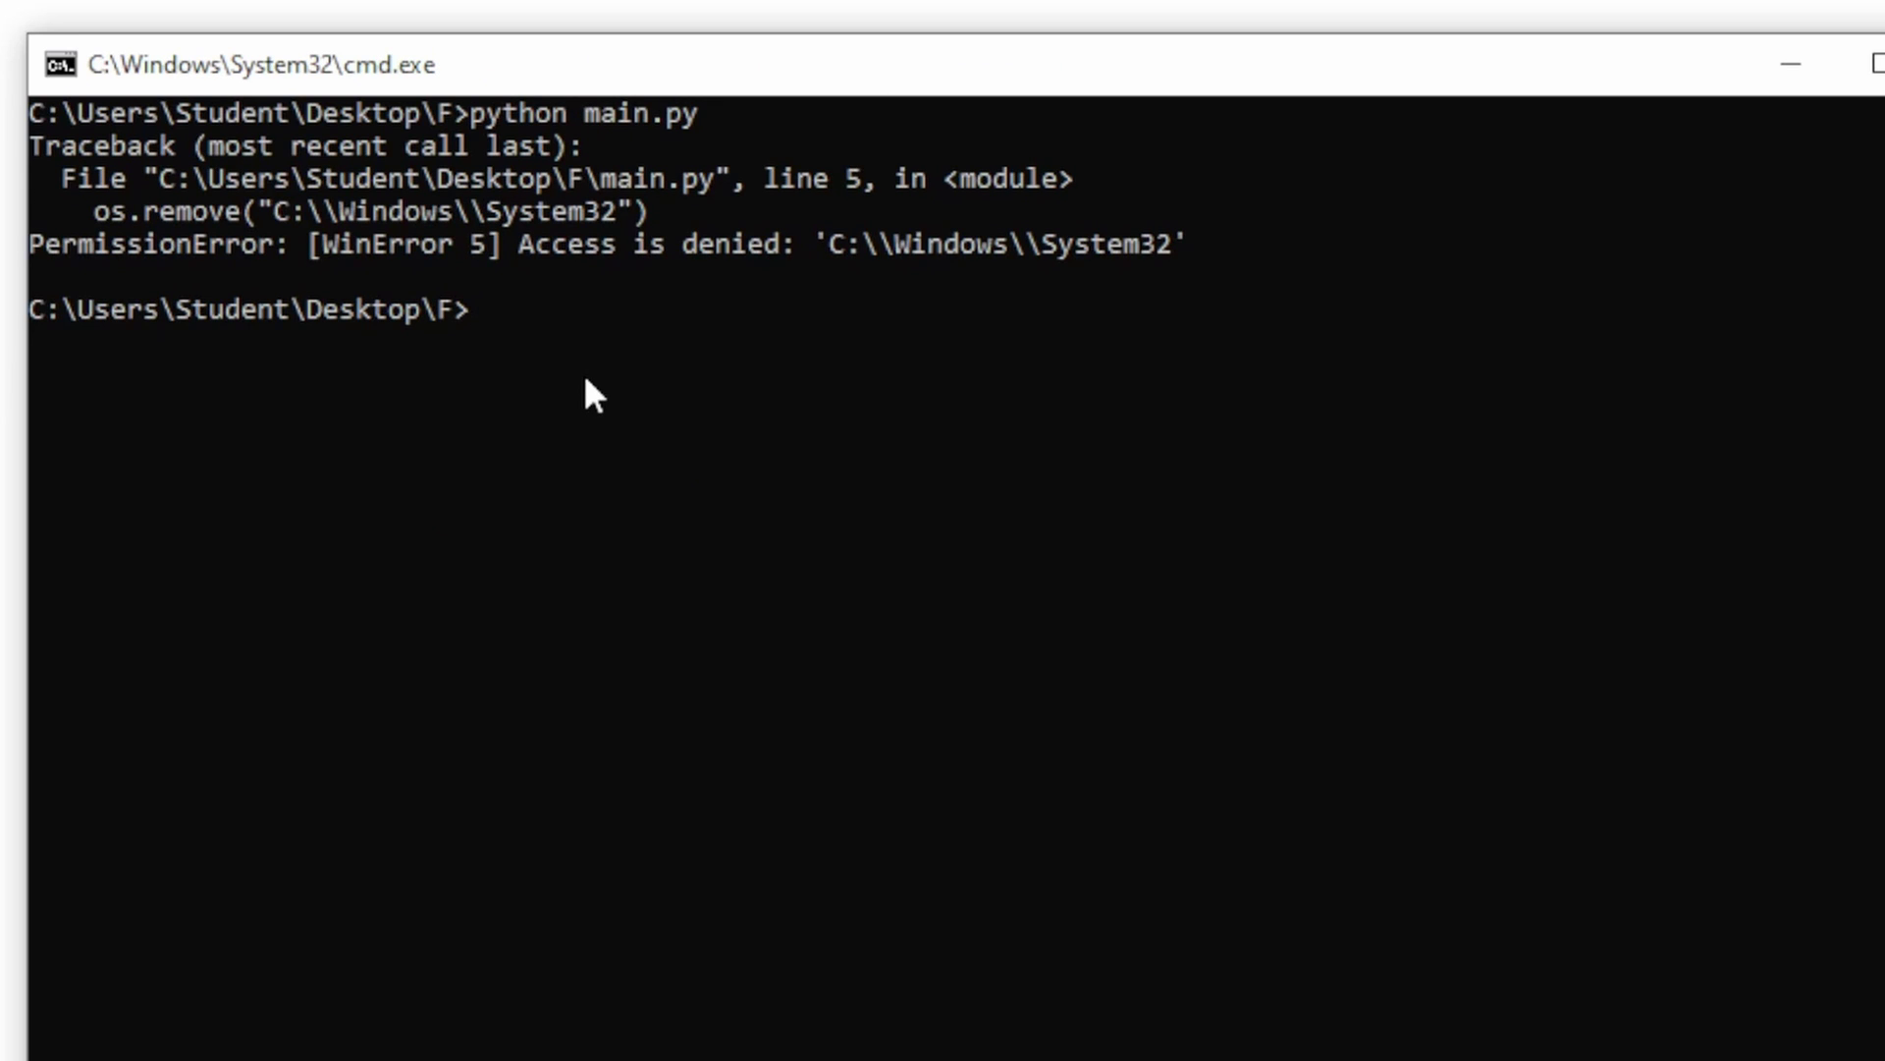